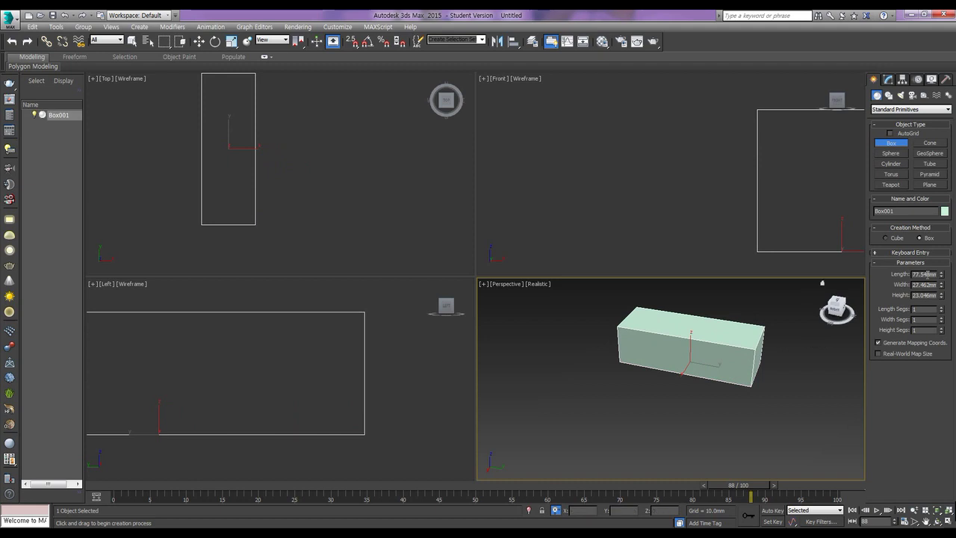
# - Set the box's length to 20 mm, width to 30 mm and height to 12 mm
pyautogui.doubleClick(933, 275)
pyautogui.write('20')
pyautogui.press('Tab')
pyautogui.write('30')
pyautogui.press('Tab')
pyautogui.write('1')
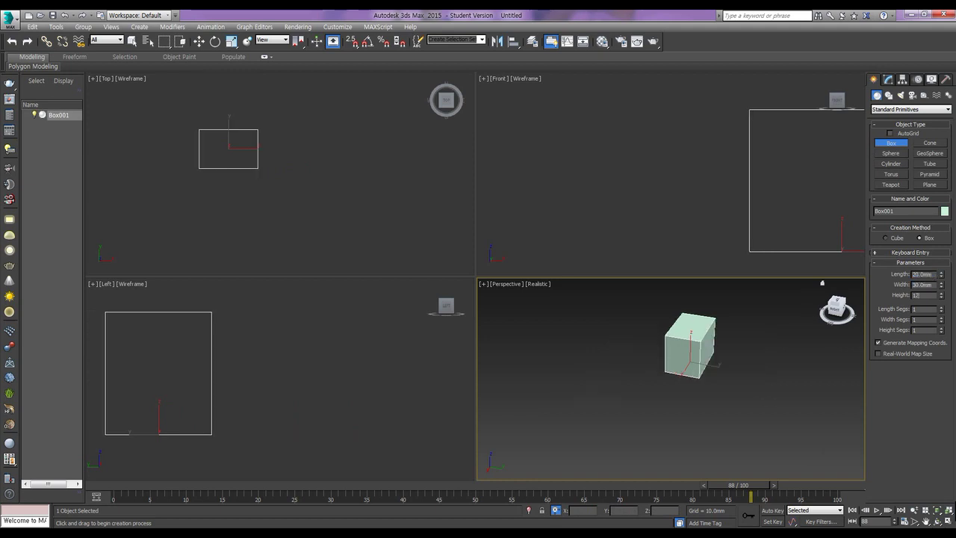
pyautogui.write('2')
pyautogui.press('Return')
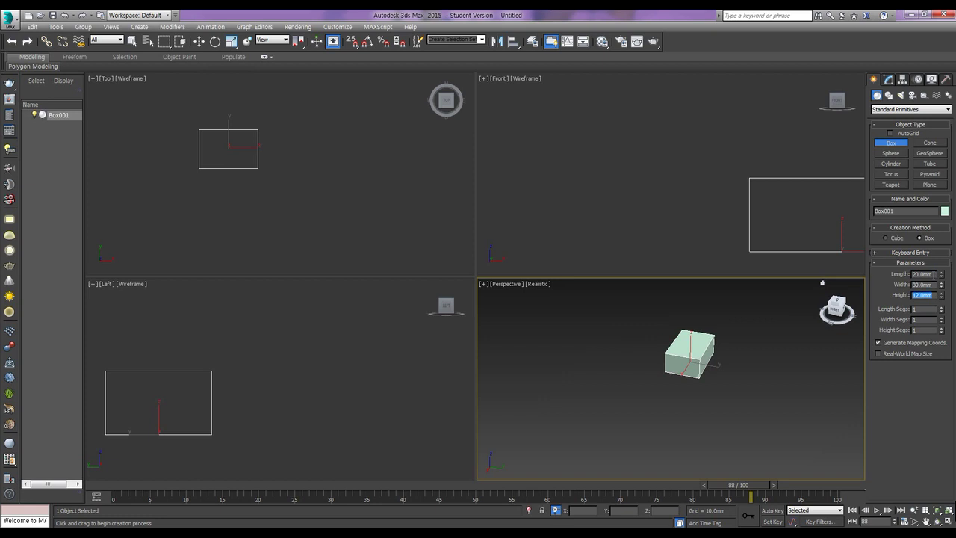
# - Convert the box to an Editable Poly
pyautogui.press('w')
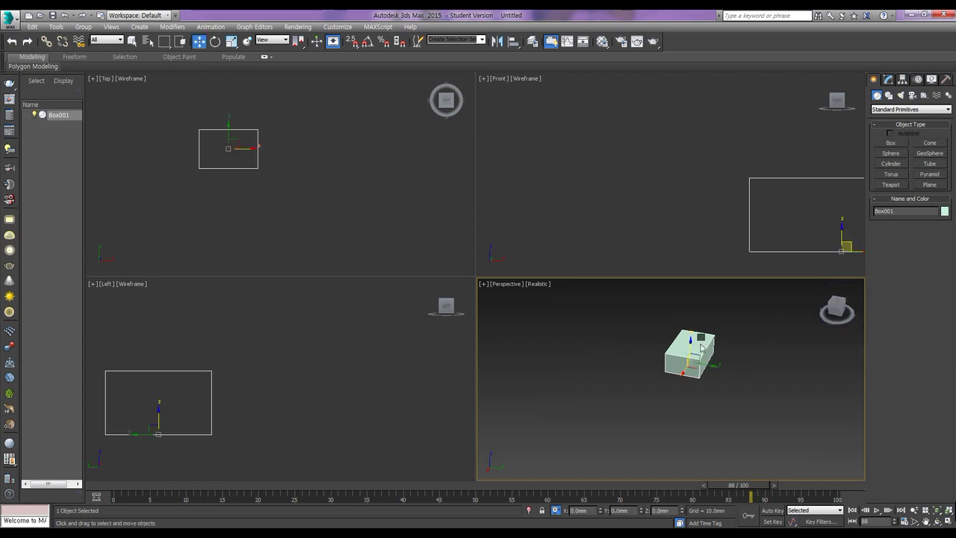
pyautogui.rightClick(703, 348)
pyautogui.moveTo(747, 442)
pyautogui.click(837, 451)
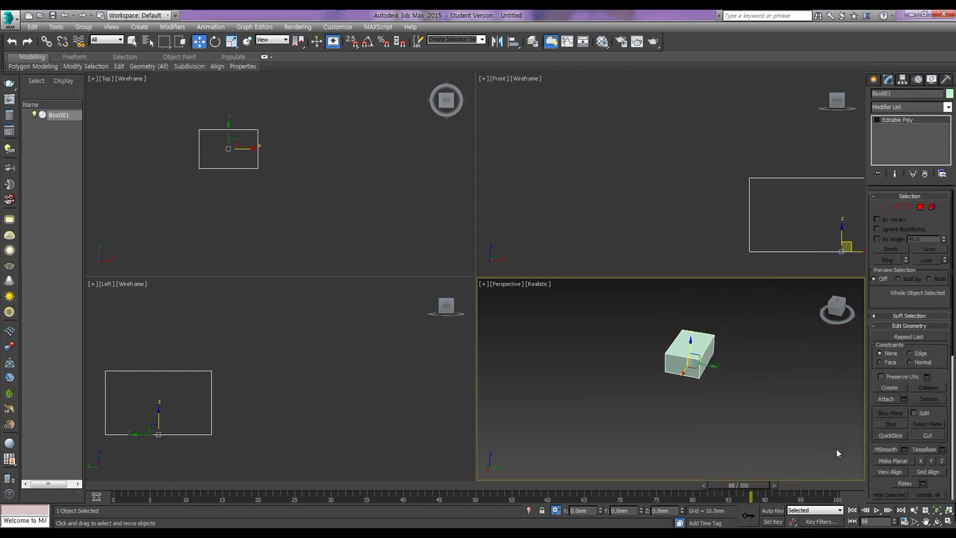
# - Extrude the box's two opposite Y-facing side polygons outward by 14 mm
pyautogui.scroll(5, 682, 401)
pyautogui.moveTo(695, 359); pyautogui.dragTo(689, 435, button='middle')
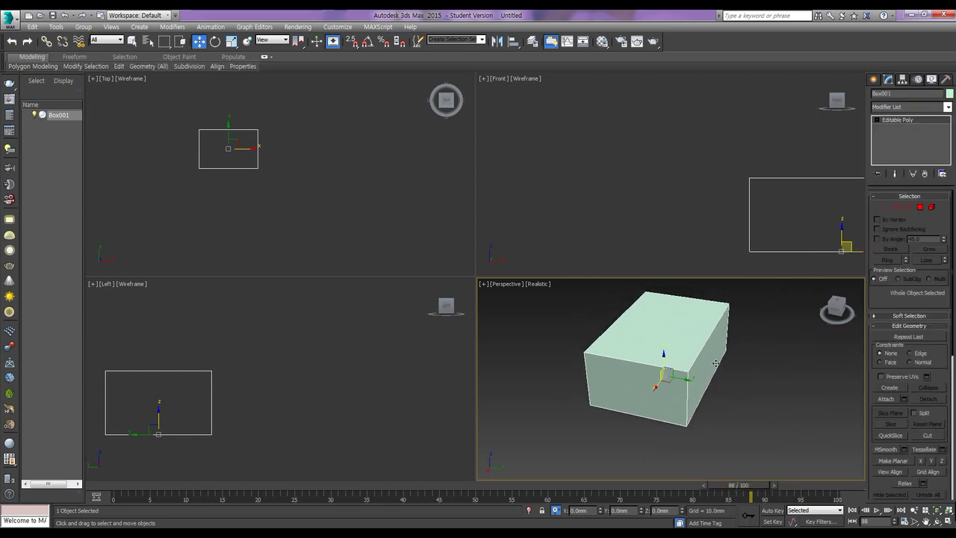
pyautogui.click(920, 207)
pyautogui.click(706, 369)
pyautogui.keyDown('alt'); pyautogui.moveTo(705, 369); pyautogui.dragTo(676, 393, button='middle'); pyautogui.keyUp('alt')
pyautogui.click(620, 388)
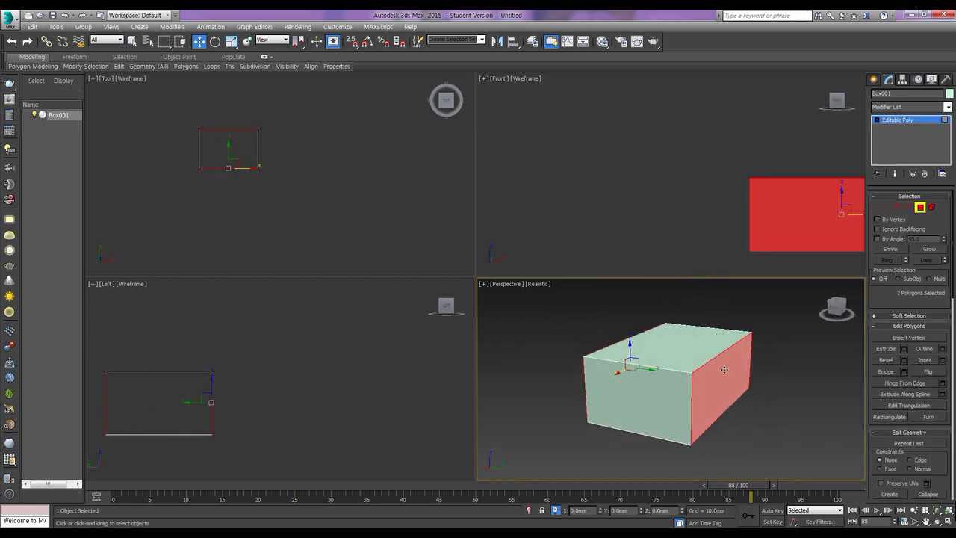
pyautogui.click(905, 350)
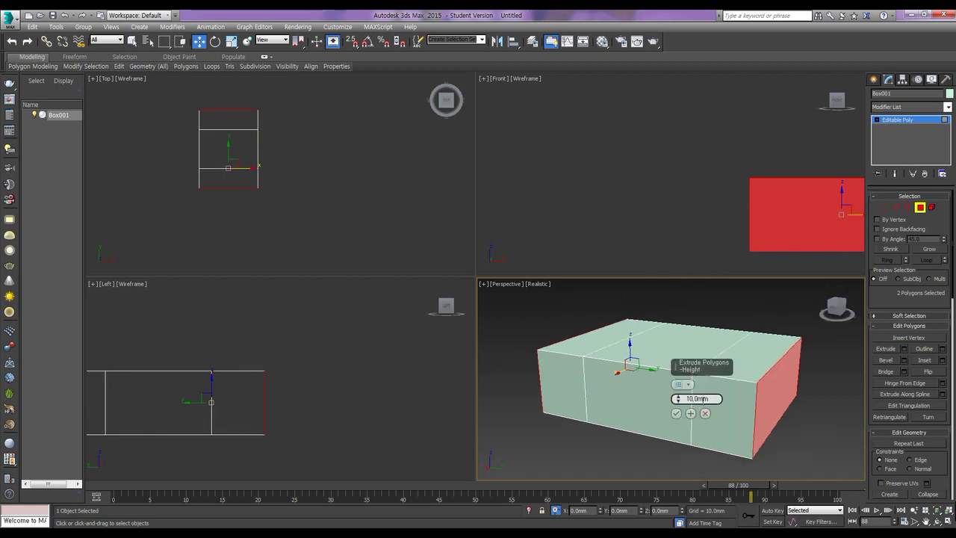
pyautogui.moveTo(697, 398); pyautogui.dragTo(686, 399)
pyautogui.write('14')
pyautogui.press('Return')
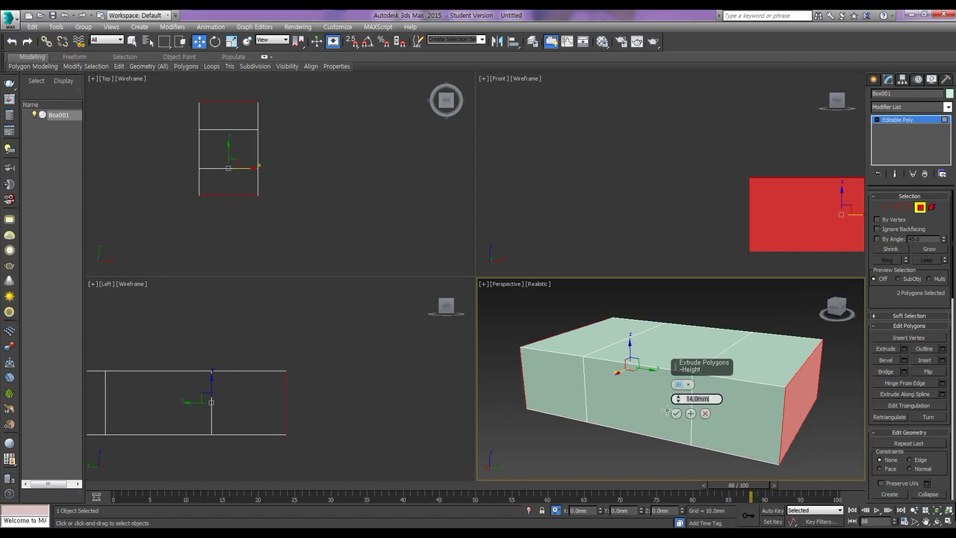
pyautogui.click(677, 413)
# - Extrude the top polygons of the two outer sections upward by 10 mm
pyautogui.moveTo(635, 412); pyautogui.dragTo(668, 372, button='middle')
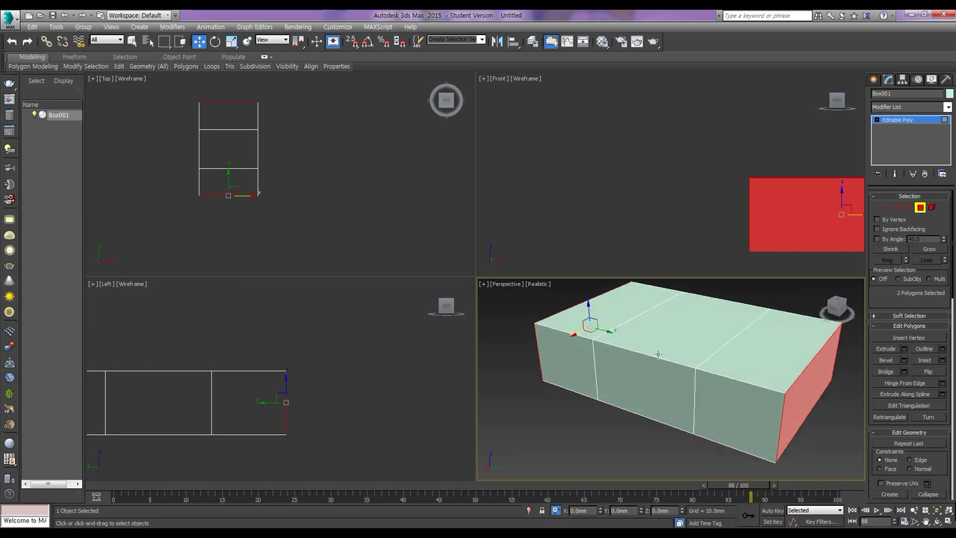
pyautogui.click(623, 310)
pyautogui.keyDown('ctrl'); pyautogui.click(774, 364); pyautogui.keyUp('ctrl')
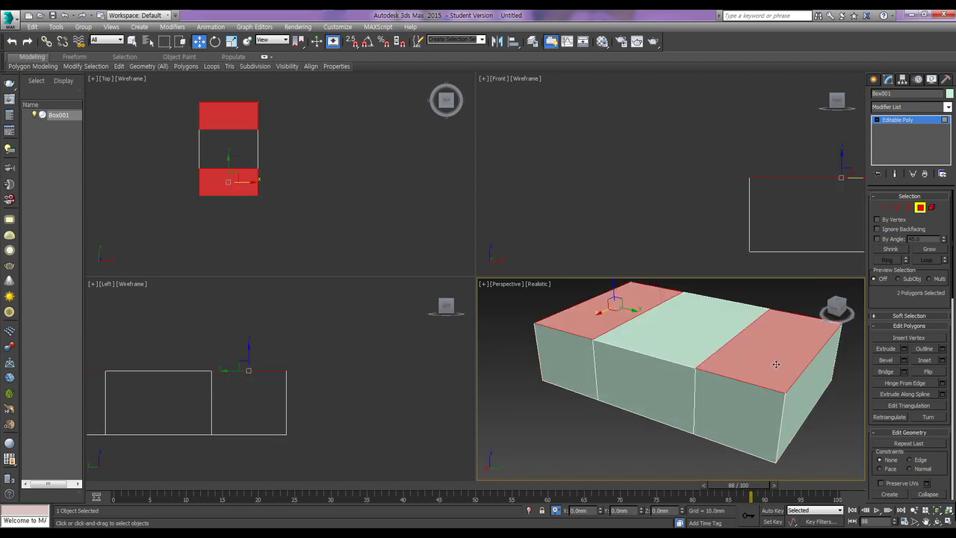
pyautogui.click(905, 351)
pyautogui.doubleClick(697, 399)
pyautogui.write('10mm')
pyautogui.press('Return')
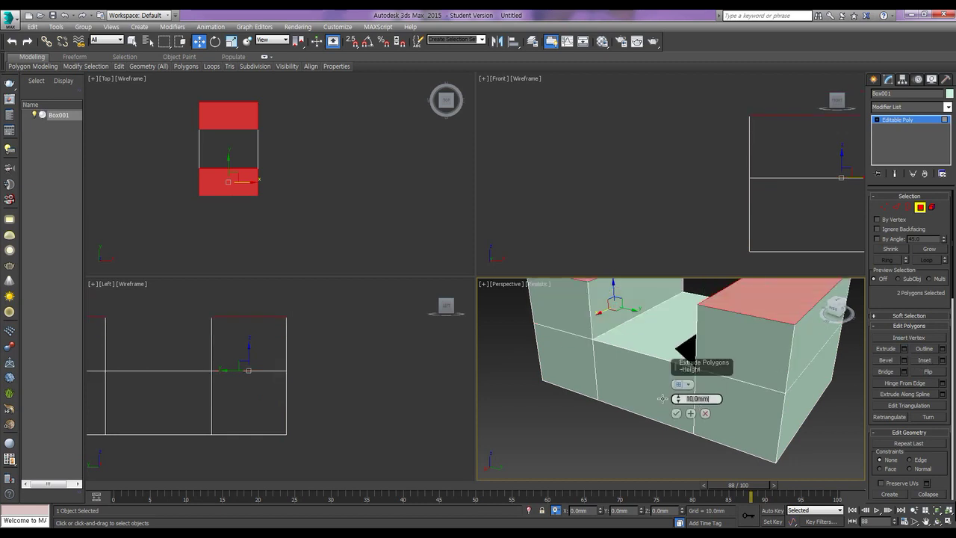
pyautogui.click(676, 414)
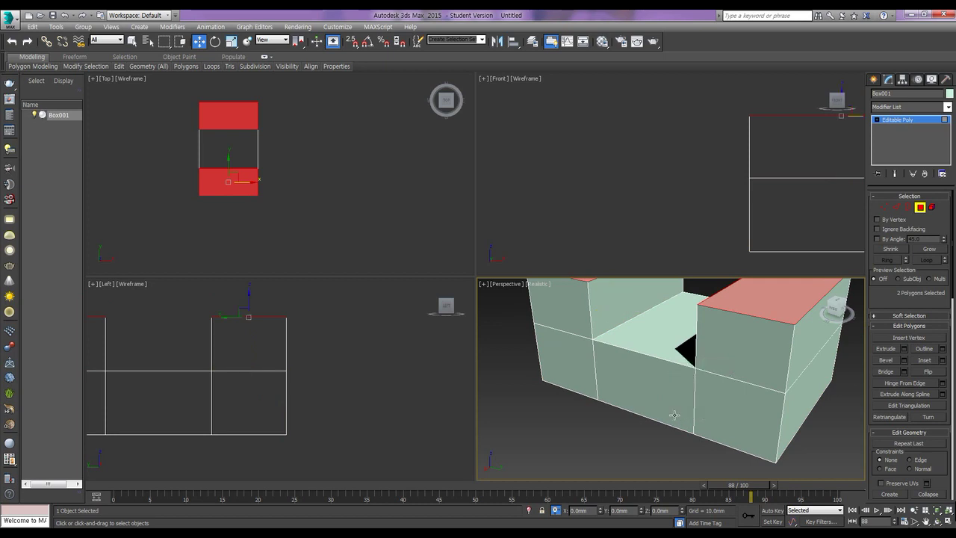
# - Try to extrude the lower front polygons of the two outer sections by 36 mm
pyautogui.click(749, 428)
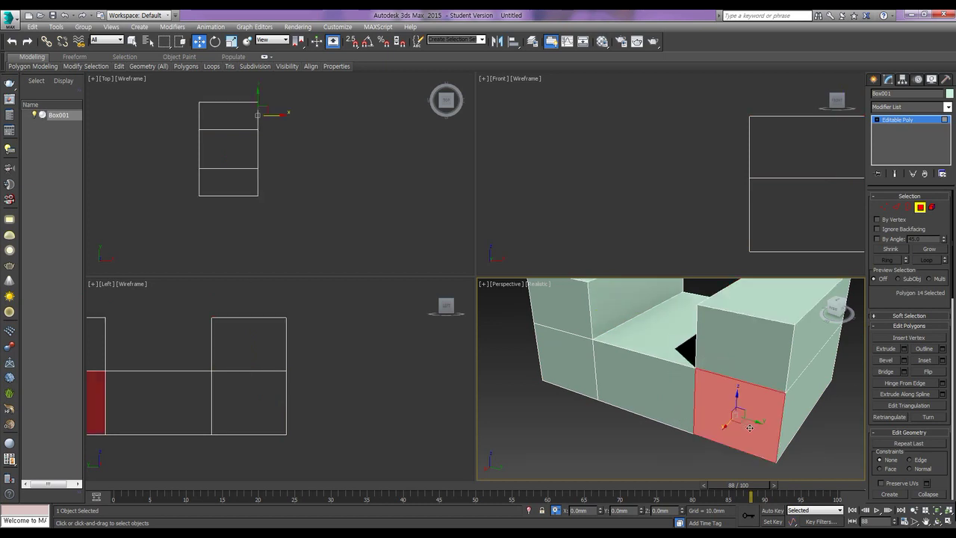
pyautogui.keyDown('ctrl'); pyautogui.click(571, 377); pyautogui.keyUp('ctrl')
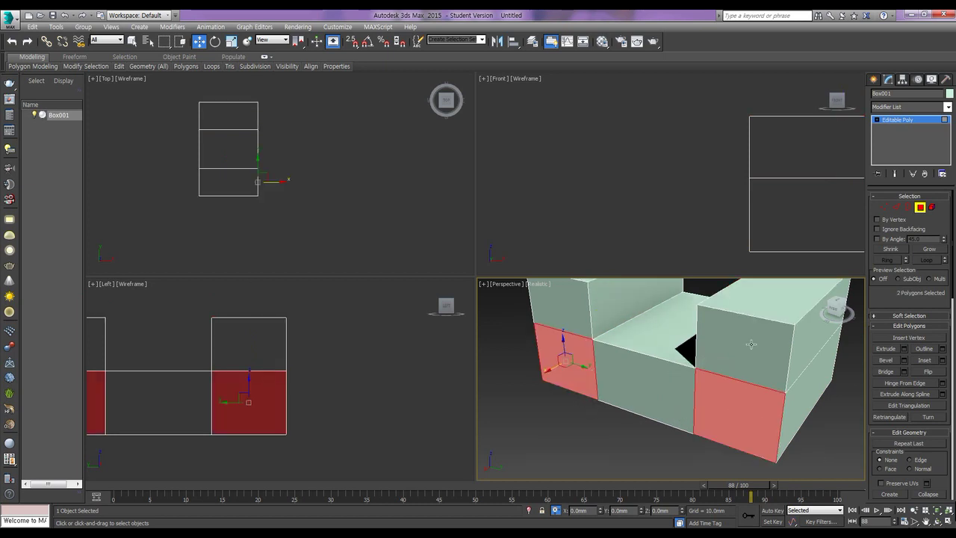
pyautogui.click(904, 349)
pyautogui.click(695, 398)
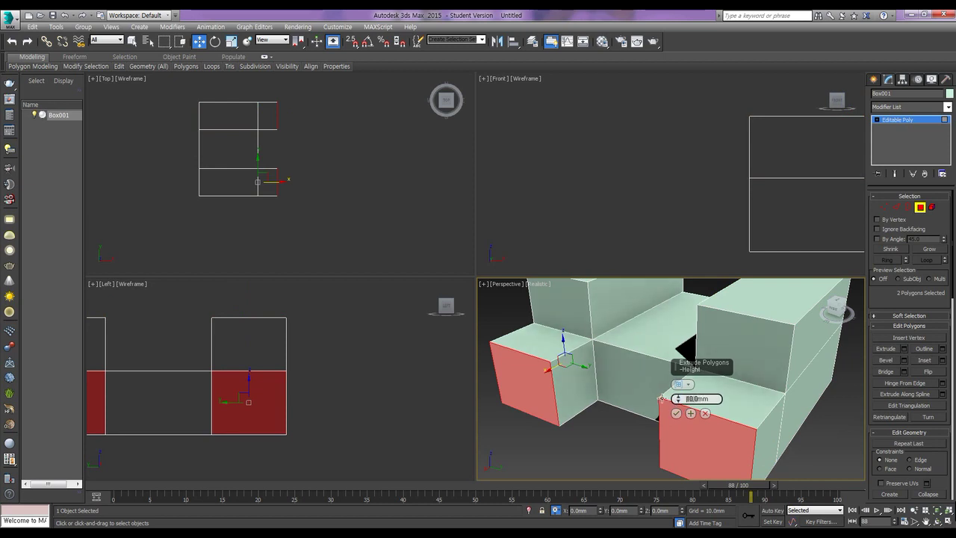
pyautogui.write('36')
pyautogui.press('Return')
pyautogui.scroll(-5, 613, 367)
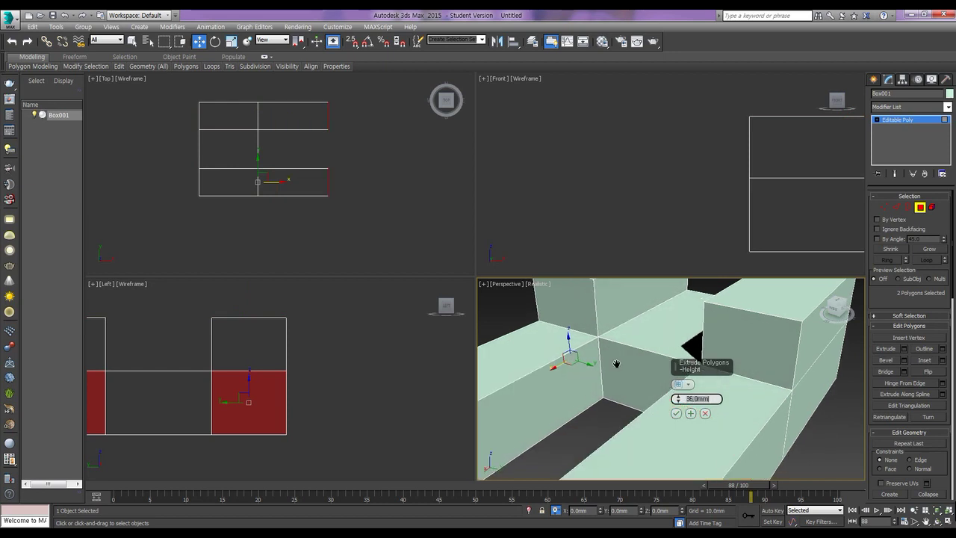
pyautogui.keyDown('alt'); pyautogui.moveTo(649, 389); pyautogui.dragTo(639, 396, button='middle'); pyautogui.keyUp('alt')
pyautogui.moveTo(777, 407); pyautogui.dragTo(802, 412, button='middle')
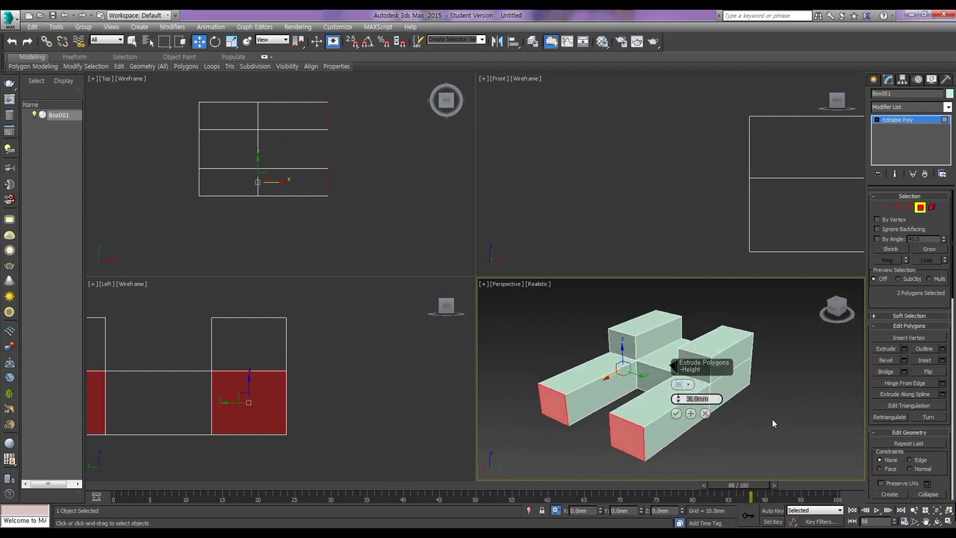
pyautogui.hotkey('ctrl', 'z')
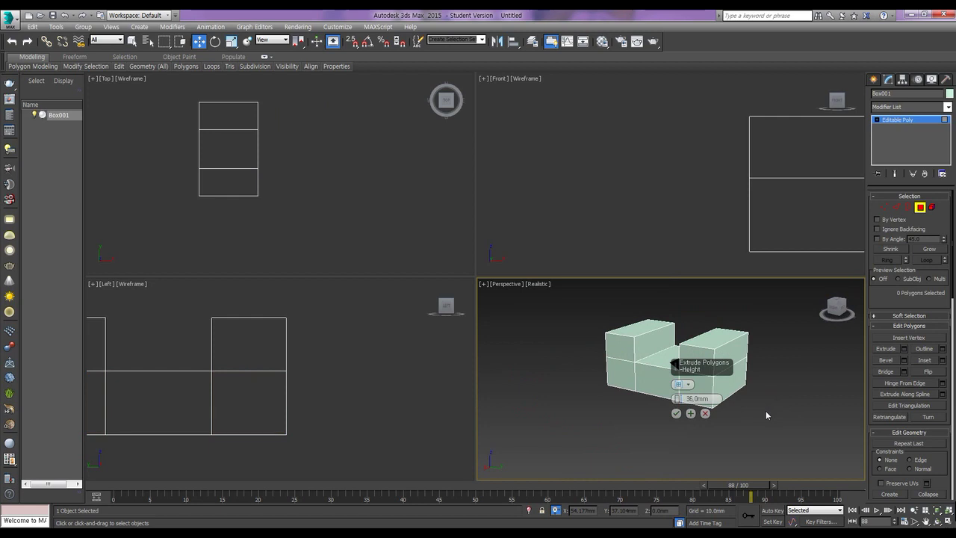
pyautogui.click(677, 413)
# - Select the lower front polygons of both outer sections and extrude them forward 36 mm as two parallel arms
pyautogui.click(681, 393)
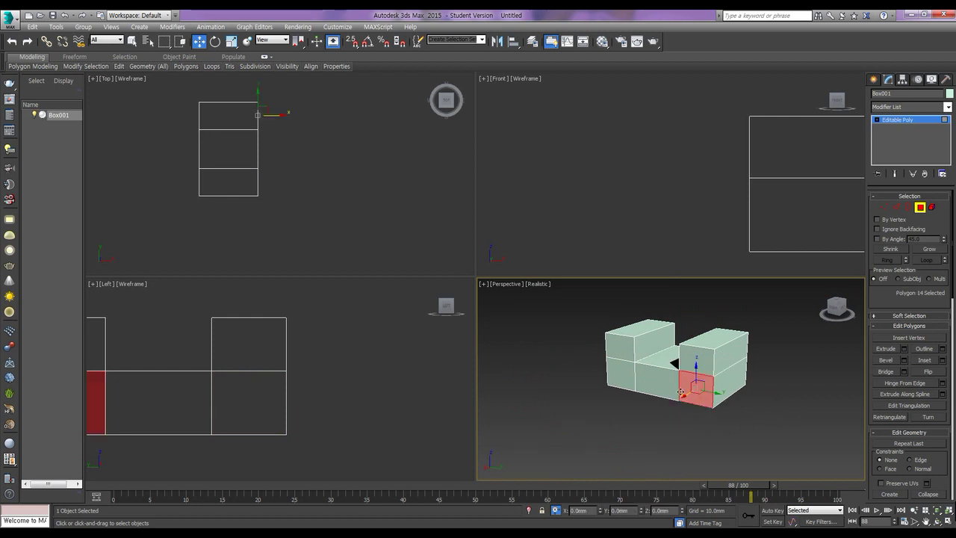
pyautogui.keyDown('ctrl'); pyautogui.click(622, 376); pyautogui.keyUp('ctrl')
pyautogui.click(904, 349)
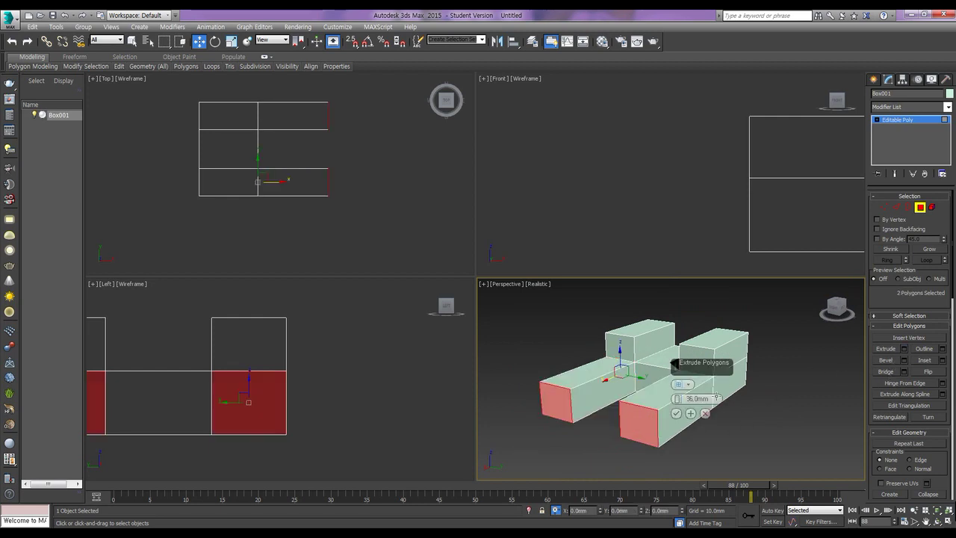
pyautogui.click(677, 413)
pyautogui.click(759, 436)
# - Turn on 2.5D snapping and snap the two inner top vertices of the negative-Y raised block to its outer edge along Y
pyautogui.keyDown('alt'); pyautogui.moveTo(725, 384); pyautogui.dragTo(719, 404, button='middle'); pyautogui.keyUp('alt')
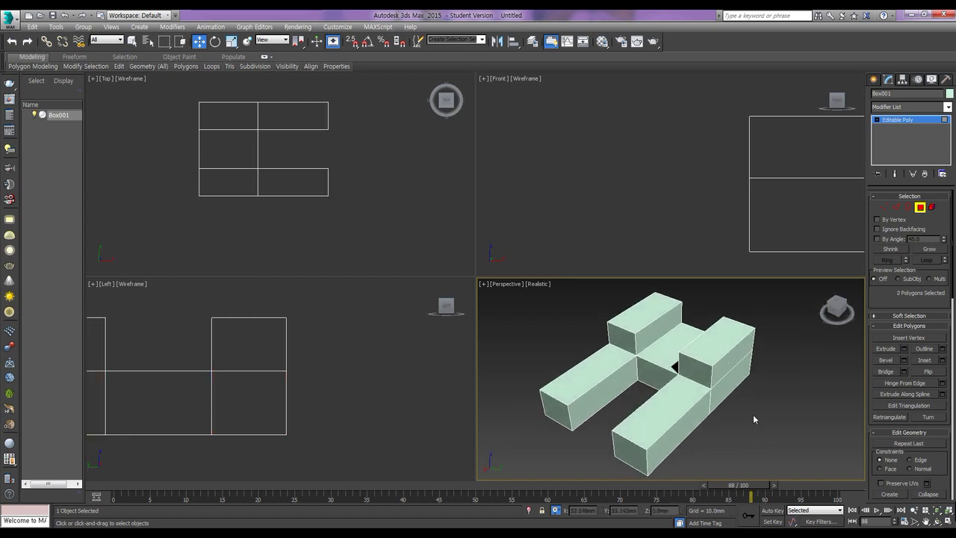
pyautogui.press('1')
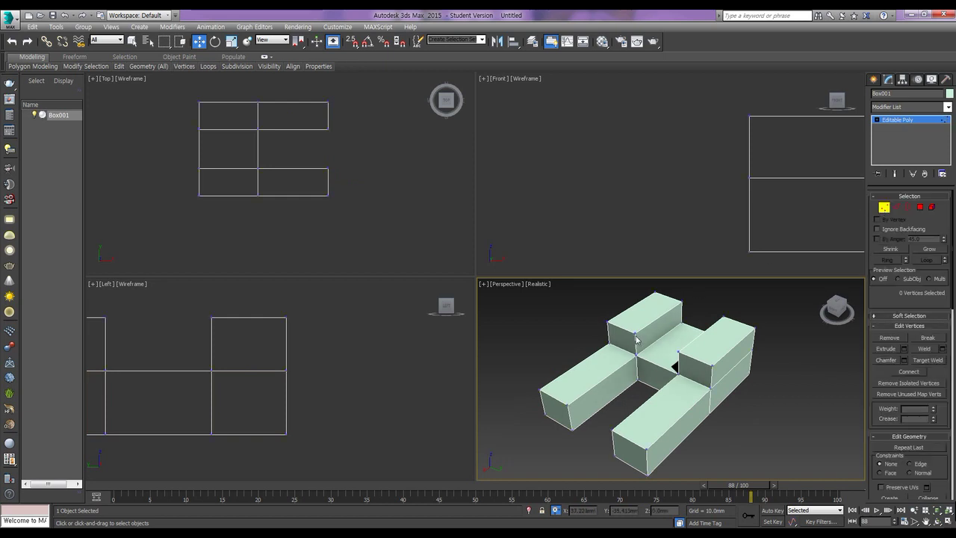
pyautogui.click(635, 335)
pyautogui.keyDown('ctrl'); pyautogui.click(681, 302); pyautogui.keyUp('ctrl')
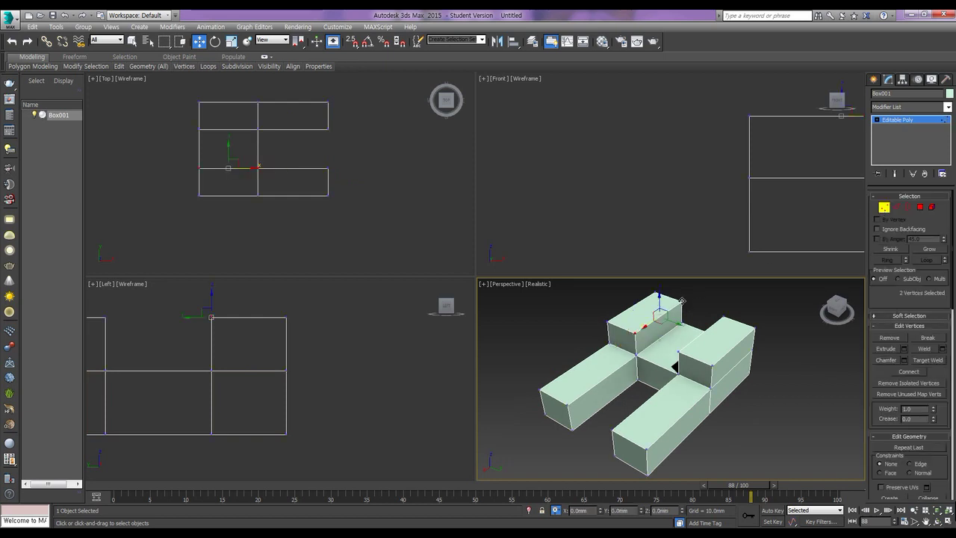
pyautogui.rightClick(229, 152)
pyautogui.click(352, 41)
pyautogui.moveTo(228, 166); pyautogui.dragTo(200, 195)
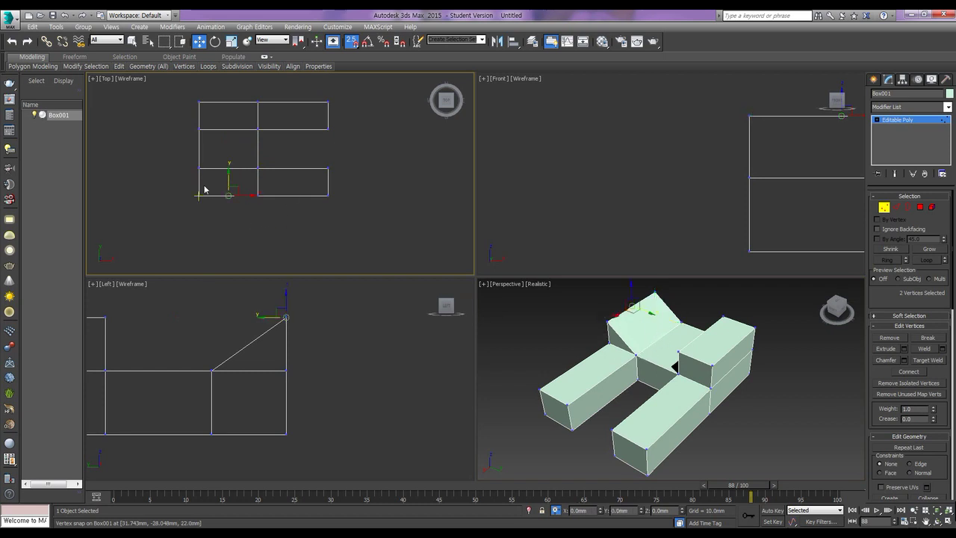
# - Offset the selected two top vertices by 7 mm along Y, back toward the middle of the model
pyautogui.click(630, 510)
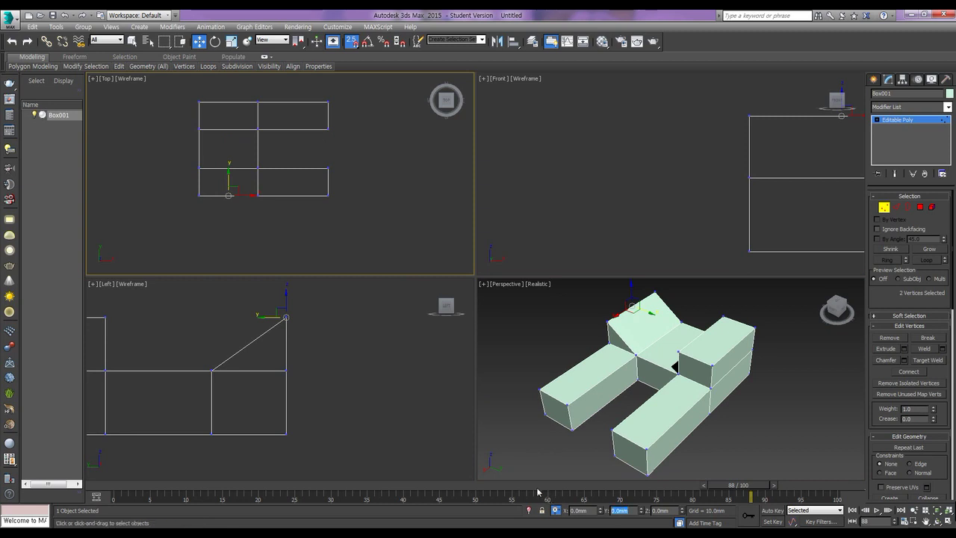
pyautogui.write('7')
pyautogui.press('Return')
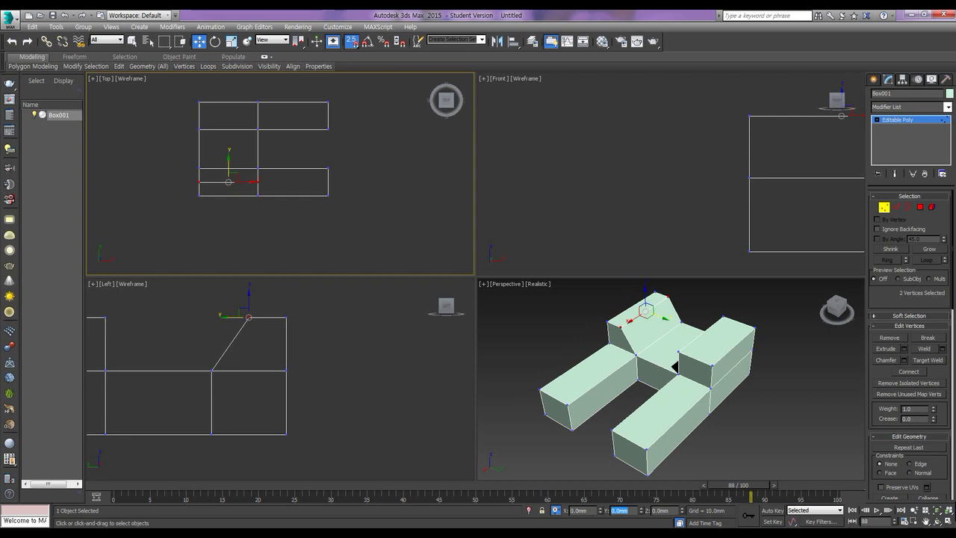
# - Snap the two inner top vertices of the opposite, positive-Y raised block to its outer edge along Y
pyautogui.click(679, 352)
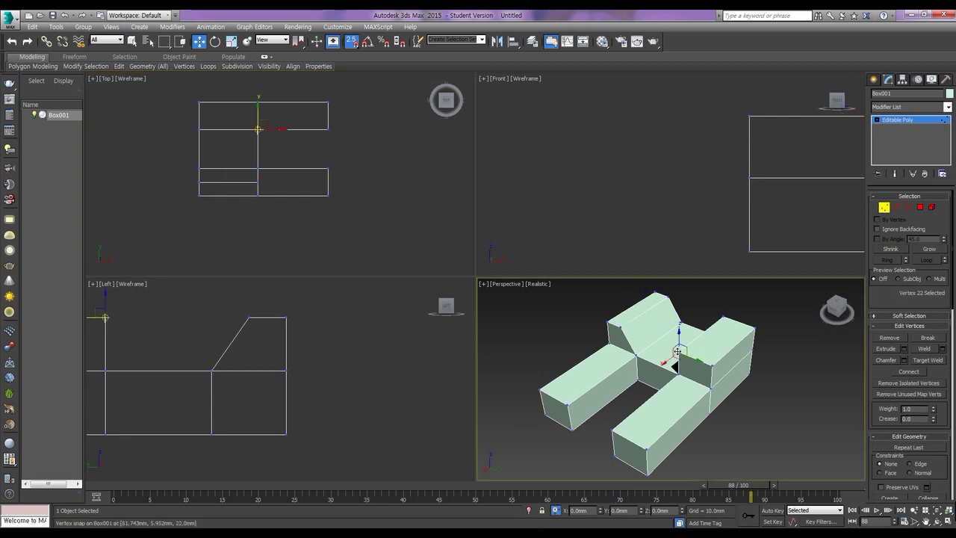
pyautogui.keyDown('ctrl'); pyautogui.click(723, 320); pyautogui.keyUp('ctrl')
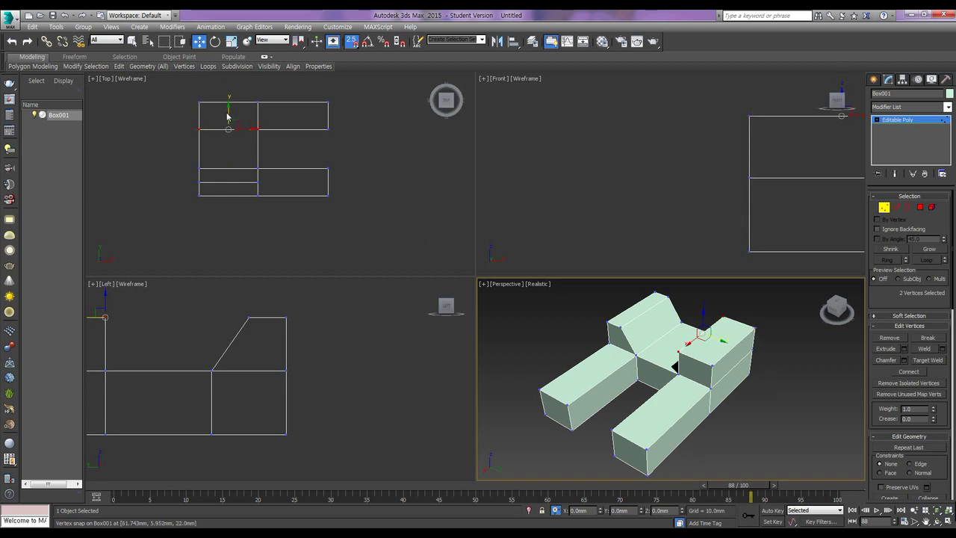
pyautogui.click(229, 118)
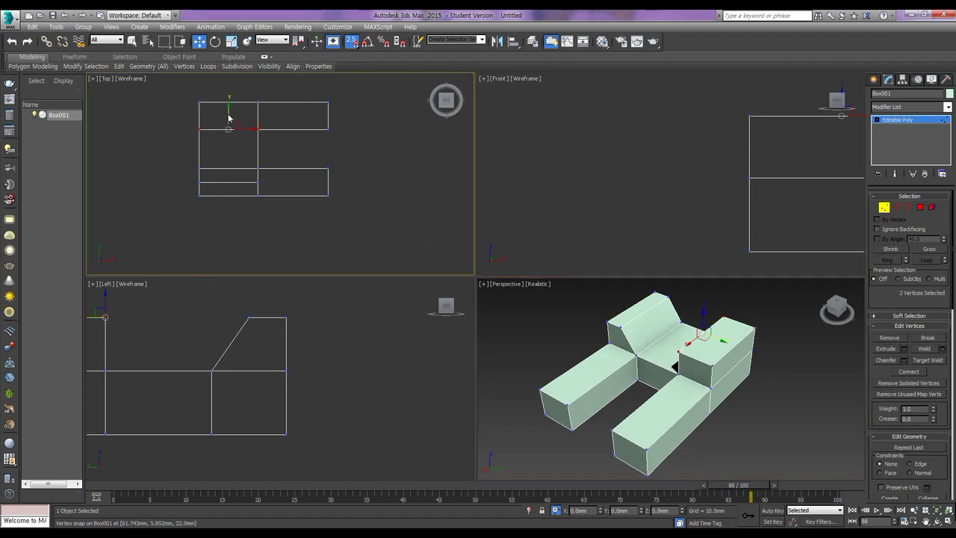
pyautogui.moveTo(229, 114); pyautogui.dragTo(228, 101)
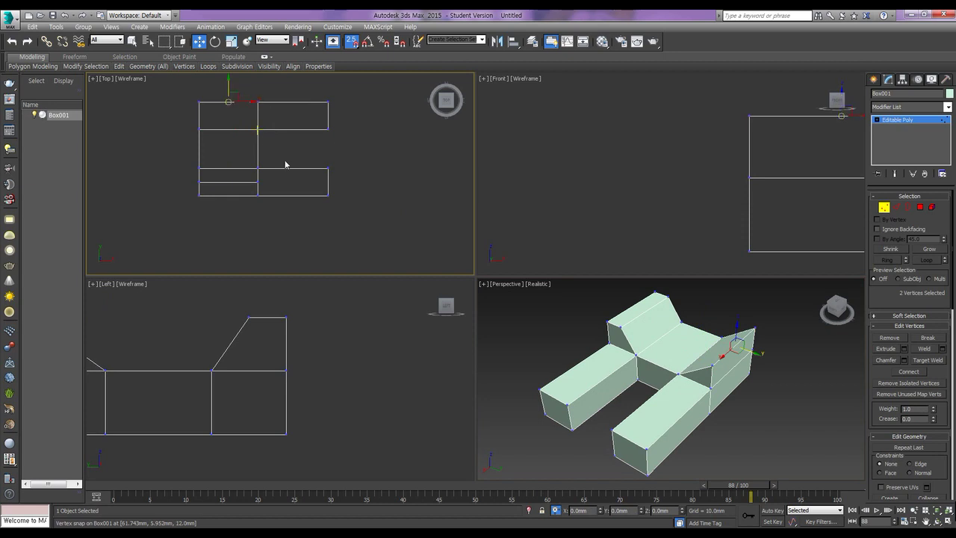
# - Offset the positive-Y block's two selected top vertices by -7 mm along Y
pyautogui.click(630, 510)
pyautogui.press('BackSpace')
pyautogui.write('-7')
pyautogui.press('Return')
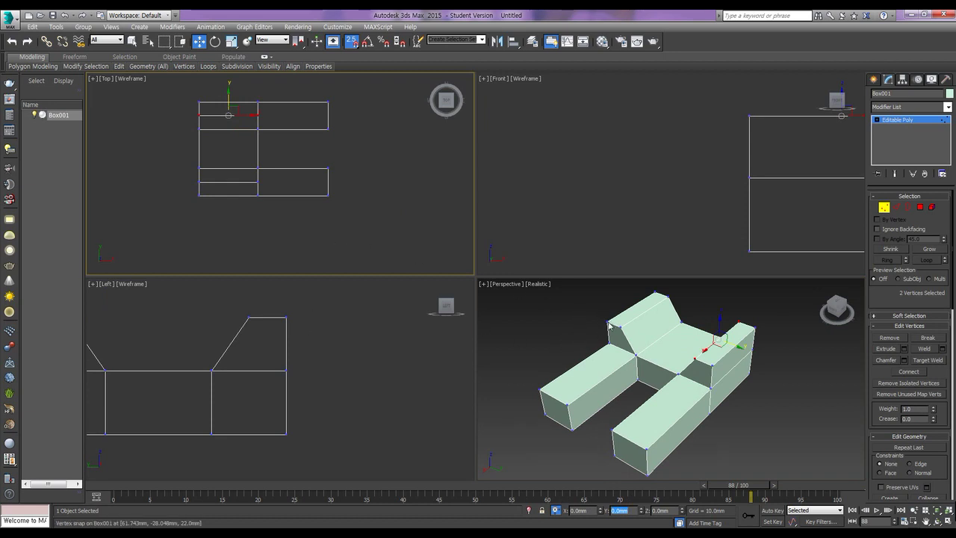
# - Snap the four front top vertices of both raised blocks to the rear edge along X and offset them forward to slope the front faces
pyautogui.moveTo(762, 198); pyautogui.dragTo(541, 207, button='middle')
pyautogui.moveTo(680, 93); pyautogui.dragTo(717, 132)
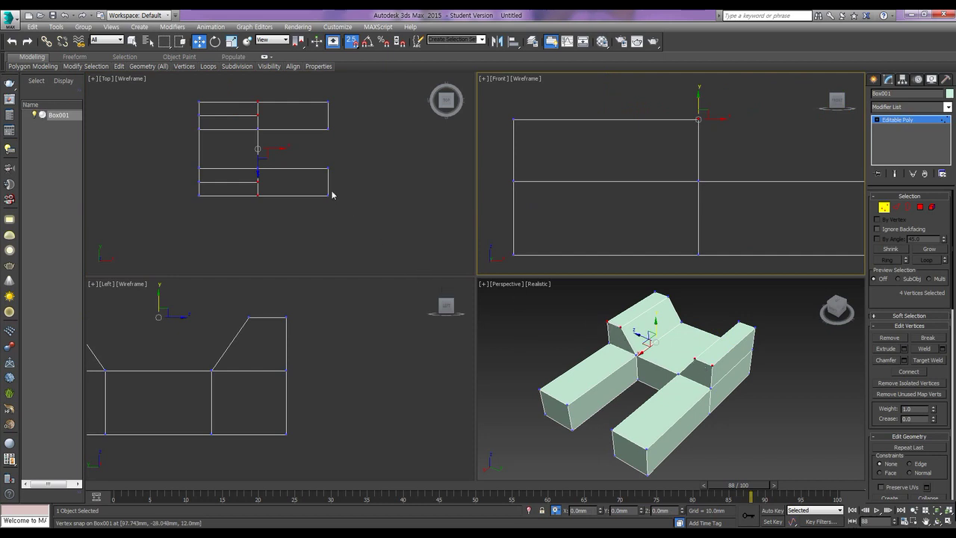
pyautogui.click(274, 147)
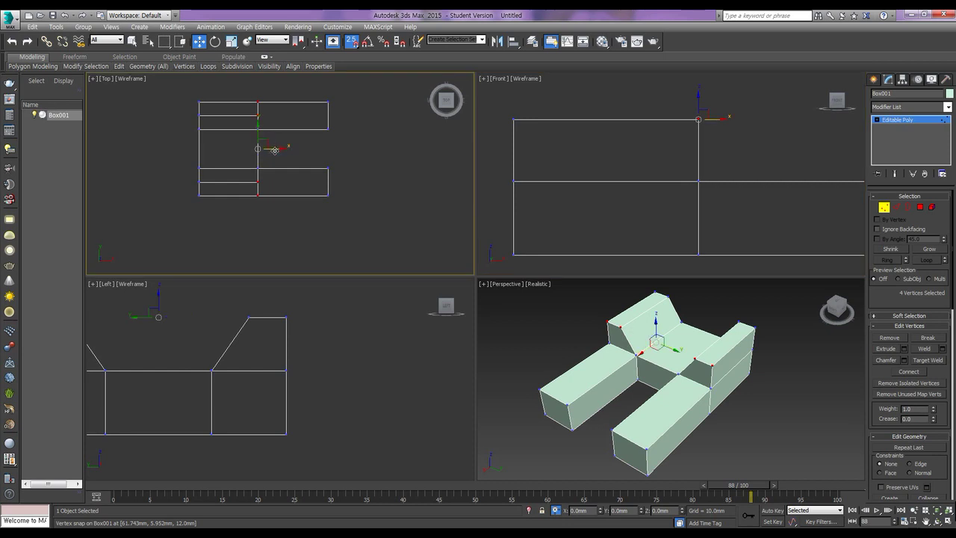
pyautogui.moveTo(274, 148); pyautogui.dragTo(202, 197)
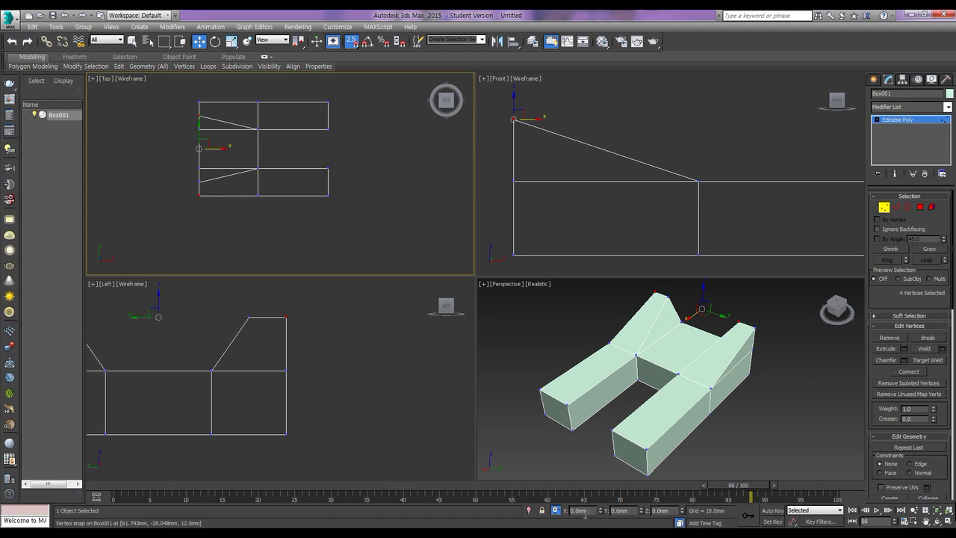
pyautogui.press('Return')
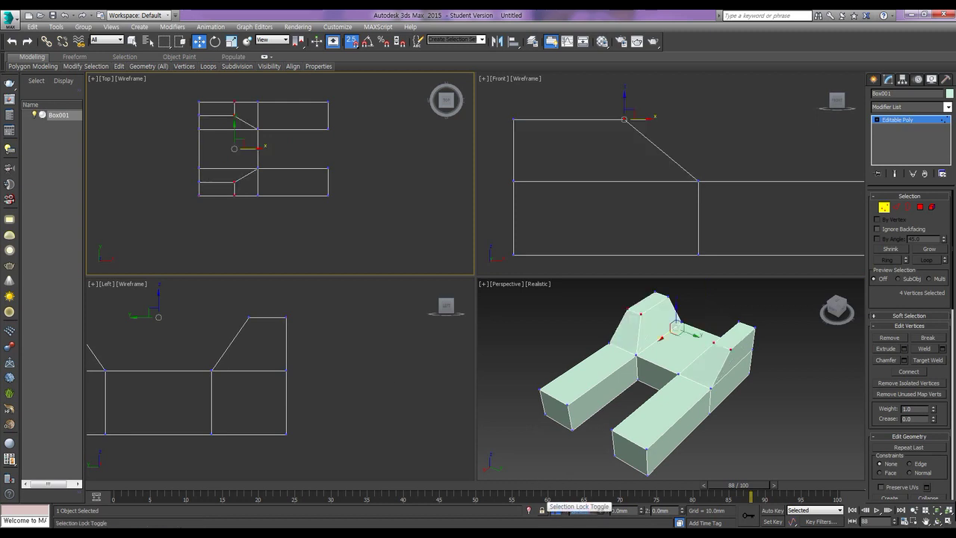
# - Remove the twelve redundant edges dividing the body's flat outer side, rear and bottom faces
pyautogui.click(798, 412)
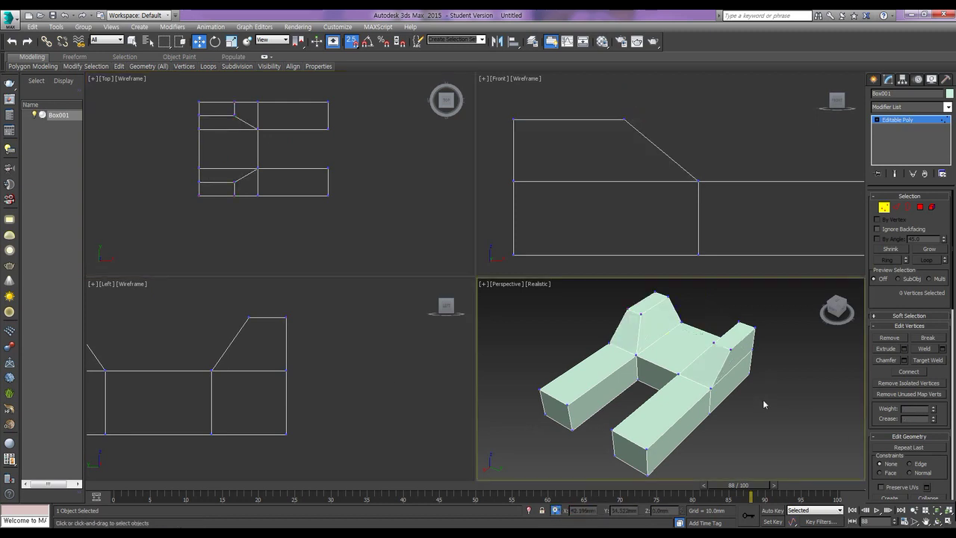
pyautogui.click(896, 207)
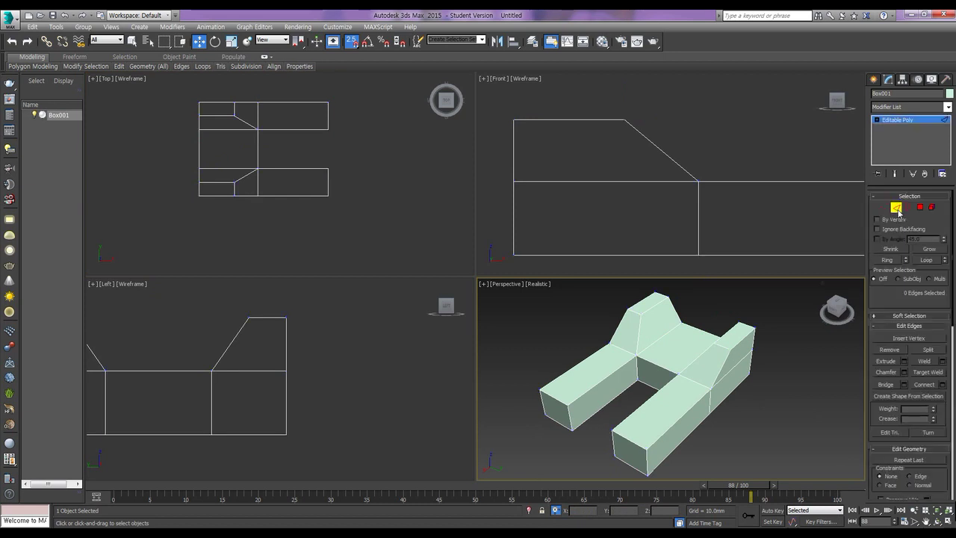
pyautogui.keyDown('alt'); pyautogui.moveTo(748, 383); pyautogui.dragTo(698, 401, button='middle'); pyautogui.keyUp('alt')
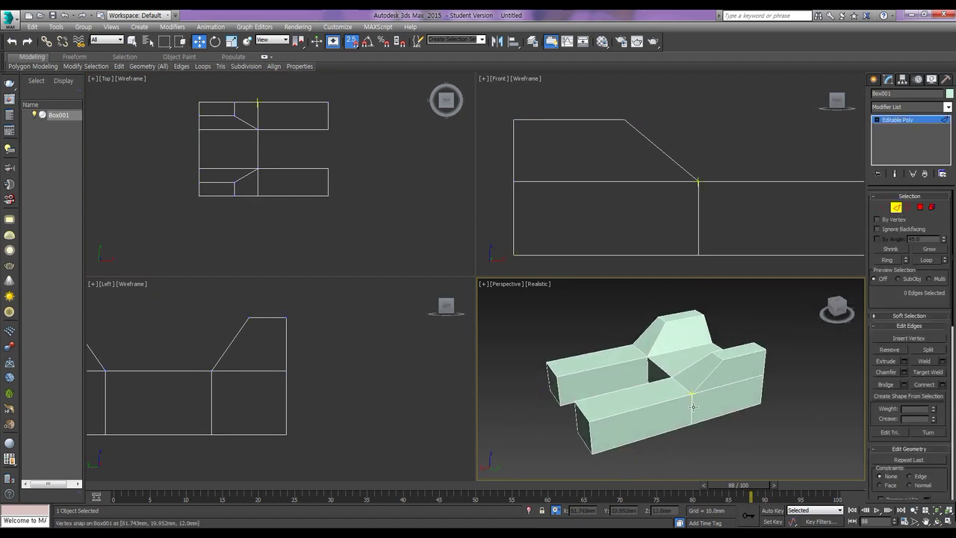
pyautogui.click(692, 410)
pyautogui.keyDown('ctrl'); pyautogui.click(719, 390); pyautogui.keyUp('ctrl')
pyautogui.keyDown('alt'); pyautogui.moveTo(767, 390); pyautogui.dragTo(684, 392, button='middle'); pyautogui.keyUp('alt')
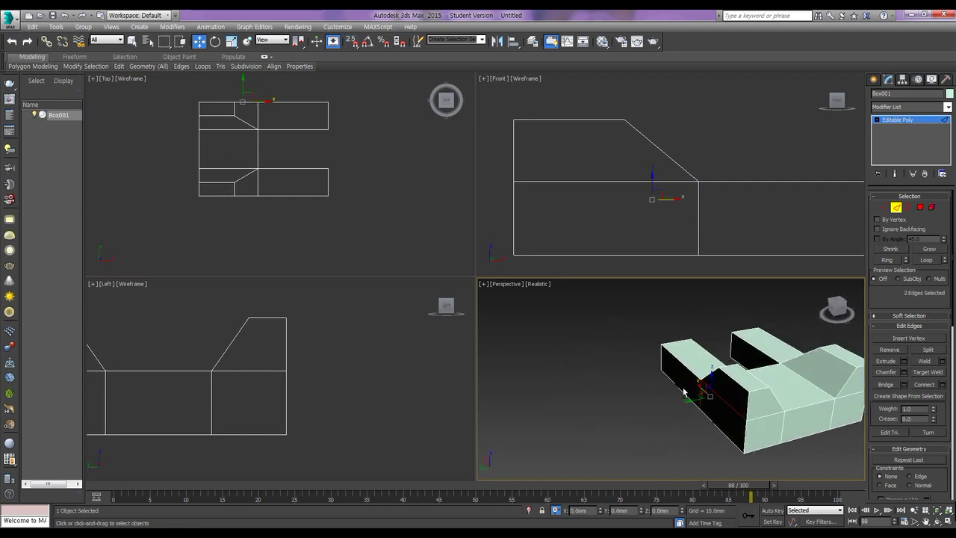
pyautogui.keyDown('ctrl'); pyautogui.click(771, 416); pyautogui.keyUp('ctrl')
pyautogui.keyDown('ctrl'); pyautogui.click(783, 420); pyautogui.keyUp('ctrl')
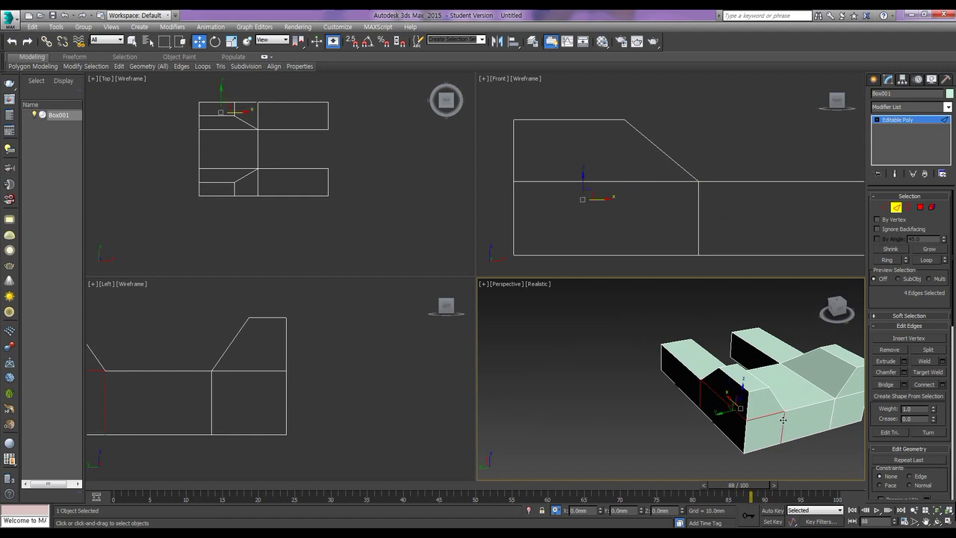
pyautogui.keyDown('ctrl'); pyautogui.click(834, 407); pyautogui.keyUp('ctrl')
pyautogui.keyDown('ctrl'); pyautogui.click(854, 396); pyautogui.keyUp('ctrl')
pyautogui.keyDown('alt'); pyautogui.moveTo(854, 396); pyautogui.dragTo(736, 425, button='middle'); pyautogui.keyUp('alt')
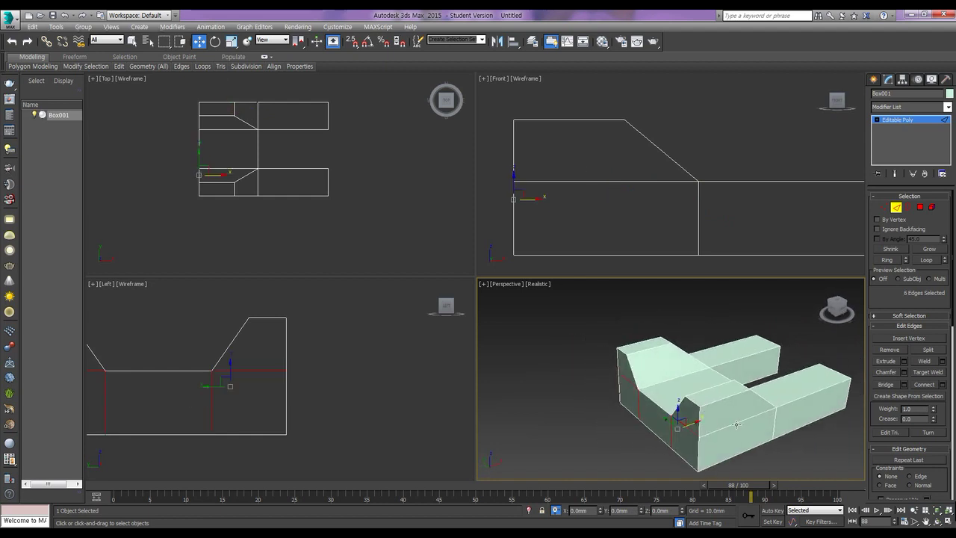
pyautogui.keyDown('ctrl'); pyautogui.click(759, 416); pyautogui.keyUp('ctrl')
pyautogui.keyDown('ctrl'); pyautogui.click(775, 421); pyautogui.keyUp('ctrl')
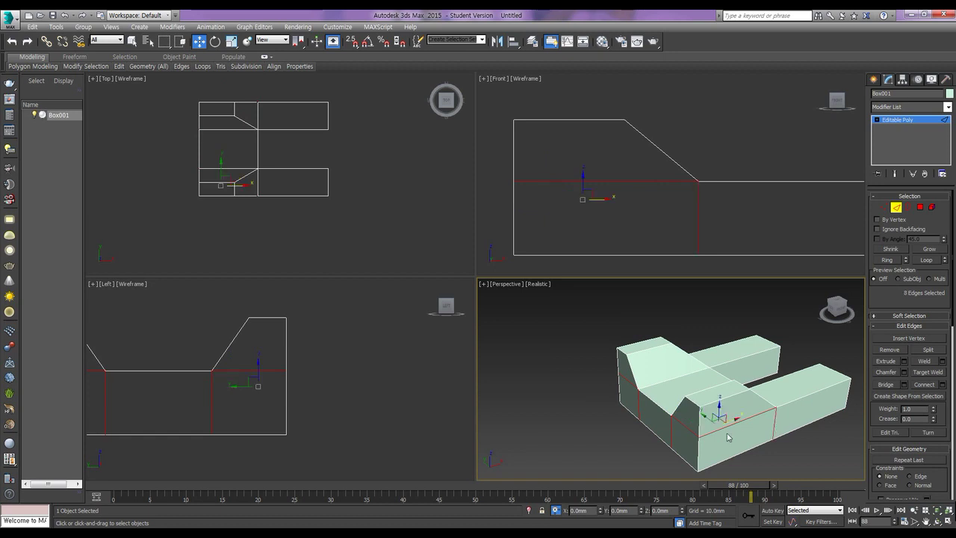
pyautogui.keyDown('alt'); pyautogui.moveTo(721, 444); pyautogui.dragTo(736, 422, button='middle'); pyautogui.keyUp('alt')
pyautogui.keyDown('ctrl'); pyautogui.click(751, 441); pyautogui.keyUp('ctrl')
pyautogui.keyDown('ctrl'); pyautogui.click(721, 425); pyautogui.keyUp('ctrl')
pyautogui.keyDown('ctrl'); pyautogui.click(658, 432); pyautogui.keyUp('ctrl')
pyautogui.keyDown('ctrl'); pyautogui.click(661, 463); pyautogui.keyUp('ctrl')
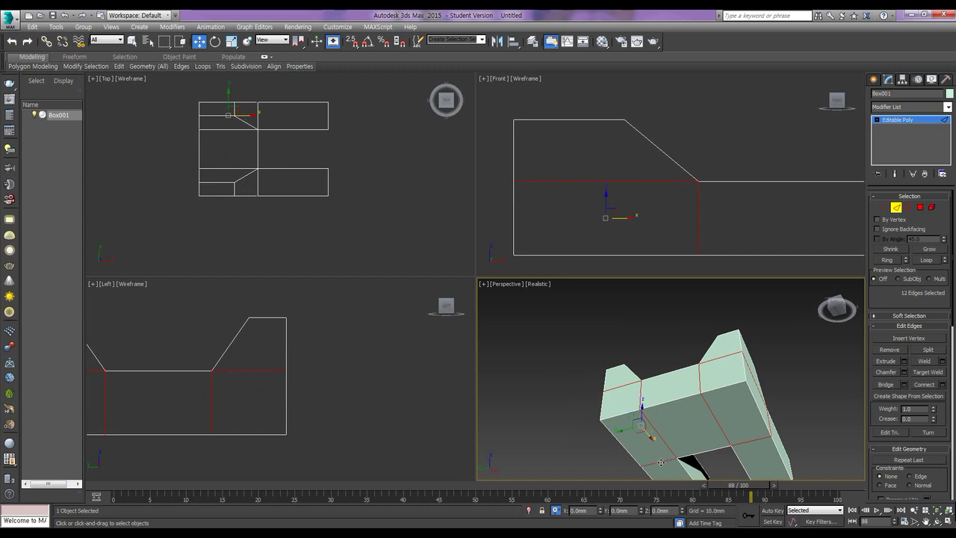
pyautogui.click(892, 350)
# - Remove the six leftover vertices: four along the bottom outline and two midway up the rear corner edges
pyautogui.click(884, 207)
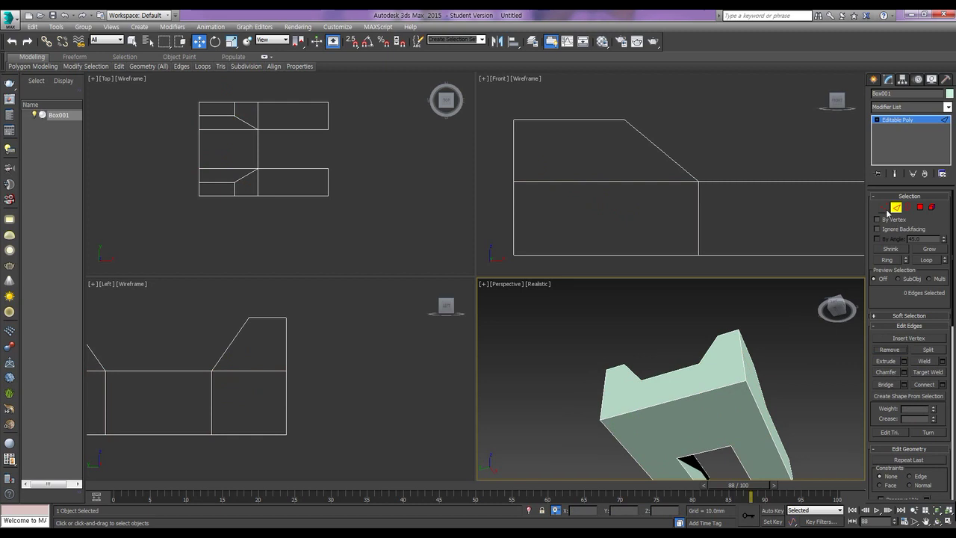
pyautogui.click(700, 392)
pyautogui.keyDown('ctrl'); pyautogui.click(640, 409); pyautogui.keyUp('ctrl')
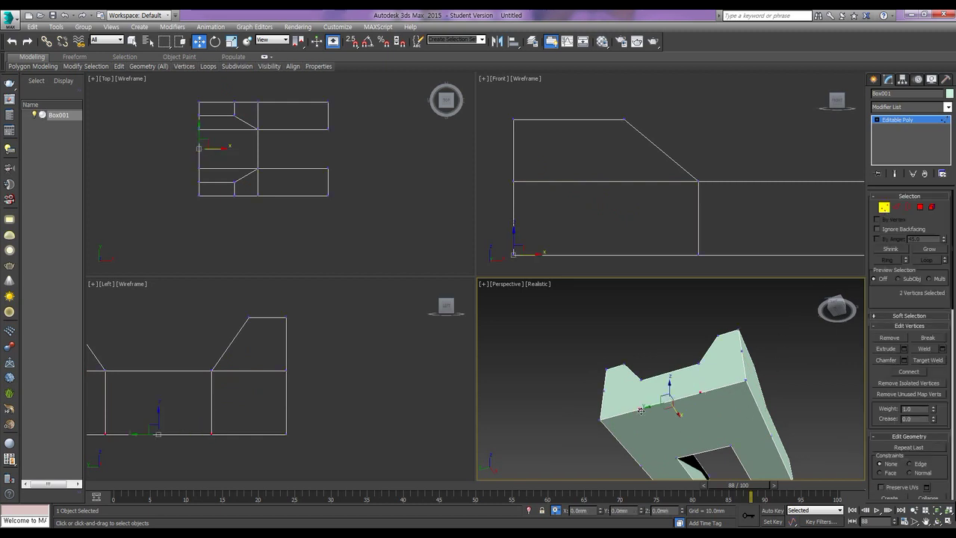
pyautogui.keyDown('ctrl'); pyautogui.click(770, 437); pyautogui.keyUp('ctrl')
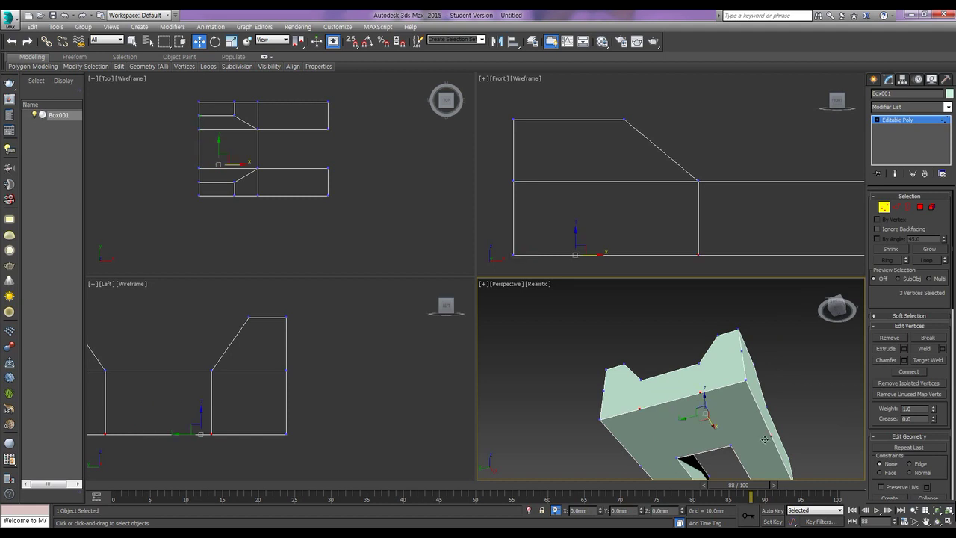
pyautogui.keyDown('ctrl'); pyautogui.click(641, 466); pyautogui.keyUp('ctrl')
pyautogui.keyDown('alt'); pyautogui.moveTo(669, 416); pyautogui.dragTo(736, 377, button='middle'); pyautogui.keyUp('alt')
pyautogui.keyDown('ctrl'); pyautogui.click(738, 374); pyautogui.keyUp('ctrl')
pyautogui.keyDown('ctrl'); pyautogui.click(600, 390); pyautogui.keyUp('ctrl')
pyautogui.keyDown('alt'); pyautogui.moveTo(600, 390); pyautogui.dragTo(657, 407, button='middle'); pyautogui.keyUp('alt')
pyautogui.click(890, 338)
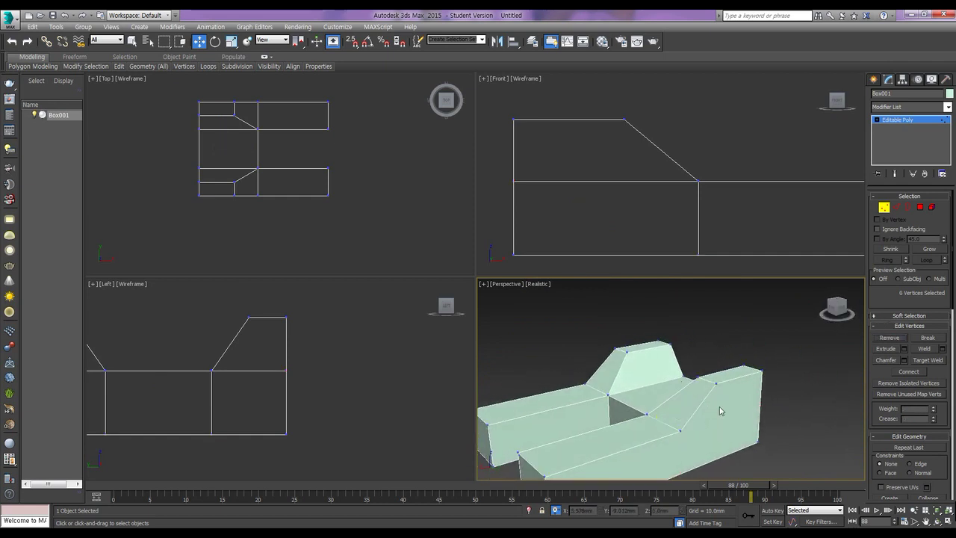
# - Leave vertex editing and deselect the body to inspect its cleaned-up faces in the perspective view
pyautogui.scroll(-4, 723, 396)
pyautogui.keyDown('alt'); pyautogui.moveTo(716, 404); pyautogui.dragTo(755, 394, button='middle'); pyautogui.keyUp('alt')
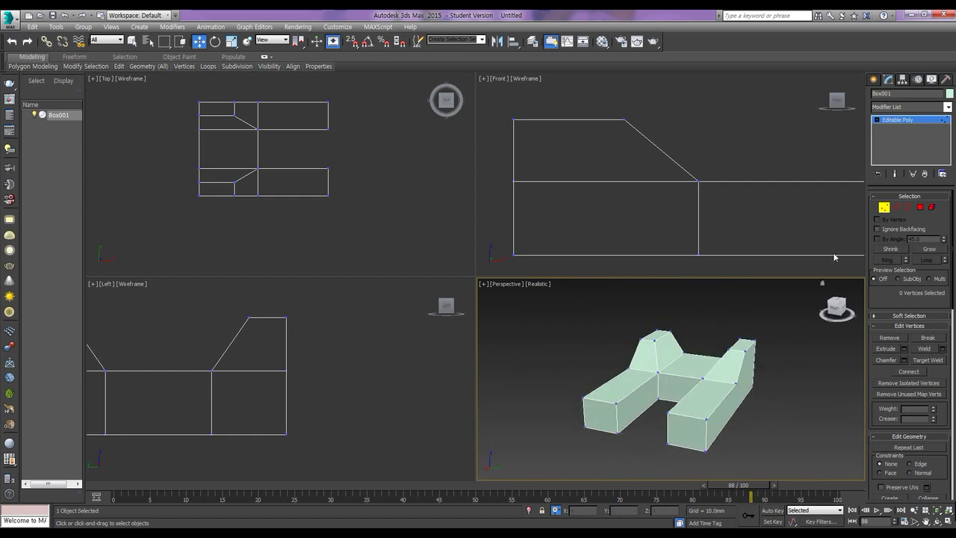
pyautogui.click(884, 208)
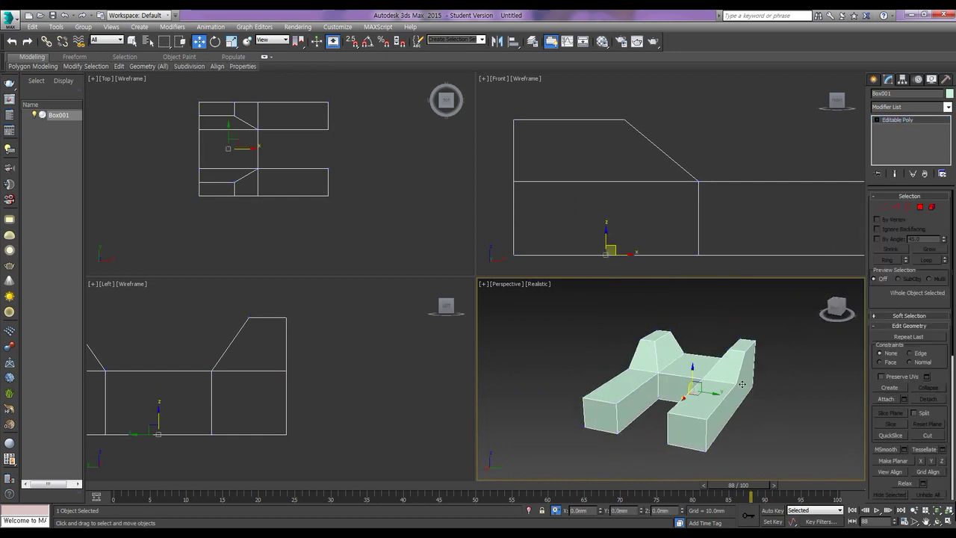
pyautogui.keyDown('alt'); pyautogui.moveTo(743, 380); pyautogui.dragTo(719, 381, button='middle'); pyautogui.keyUp('alt')
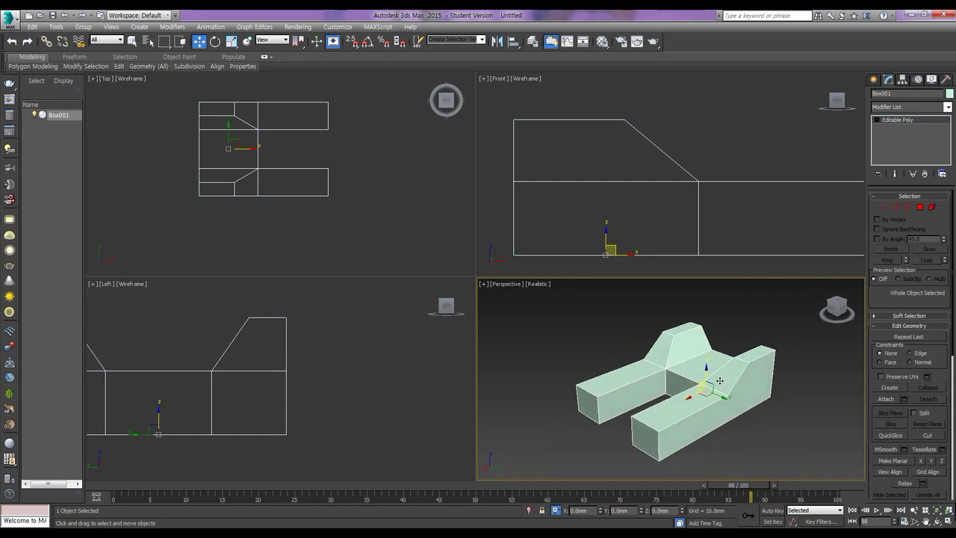
pyautogui.click(775, 402)
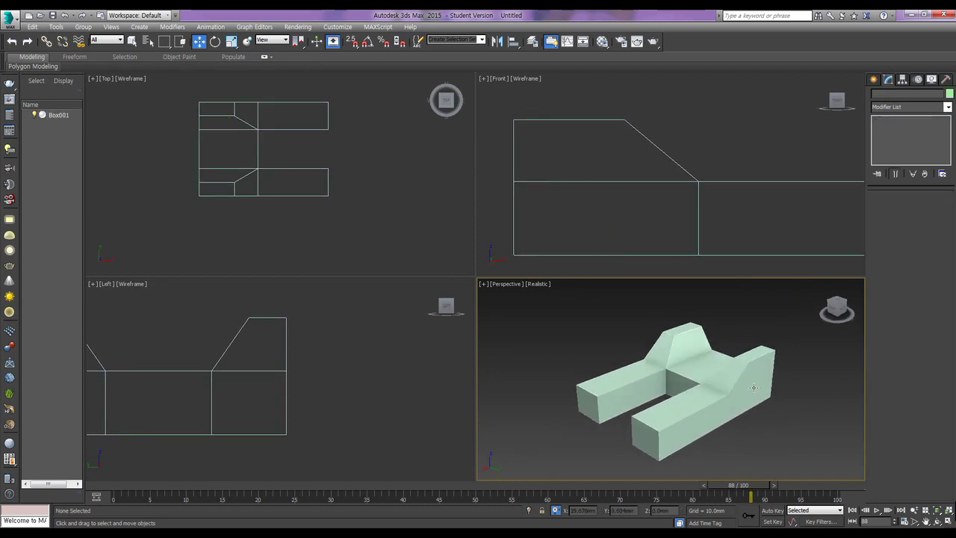
pyautogui.click(754, 387)
pyautogui.click(788, 427)
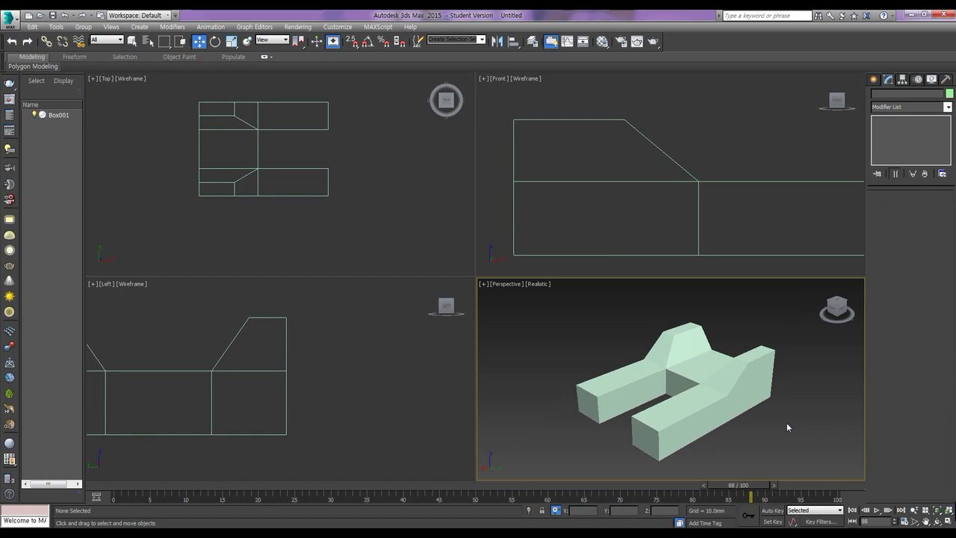